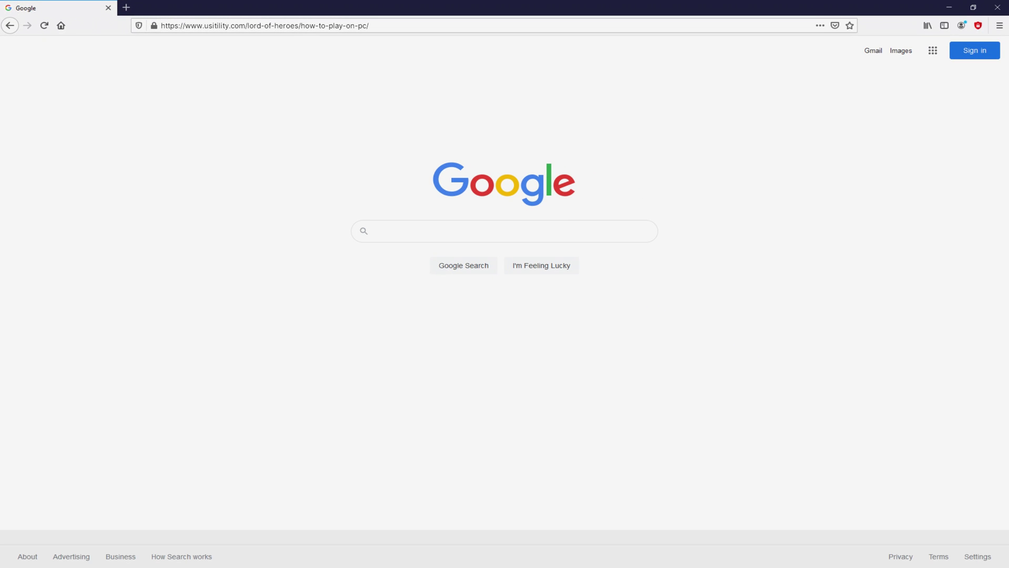
Step: Open usitility.com/lord-of-heroes/how-to-play-on-pc/ and follow its PC download link to the BlueStacks page for Lord of Heroes
{"action": "key", "text": "Return"}
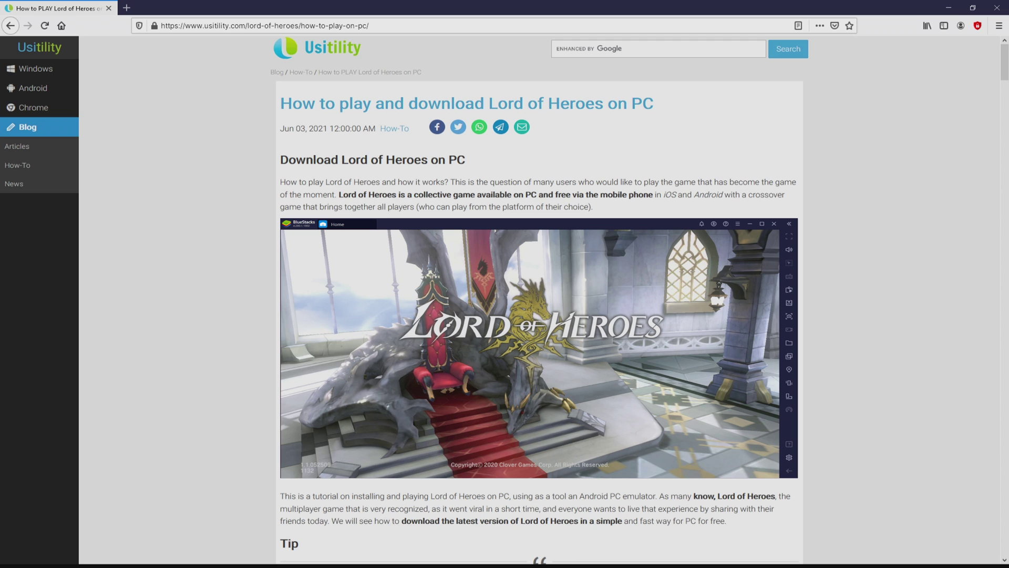
{"action": "scroll", "coordinate": [539, 300], "scroll_direction": "down", "scroll_amount": 5}
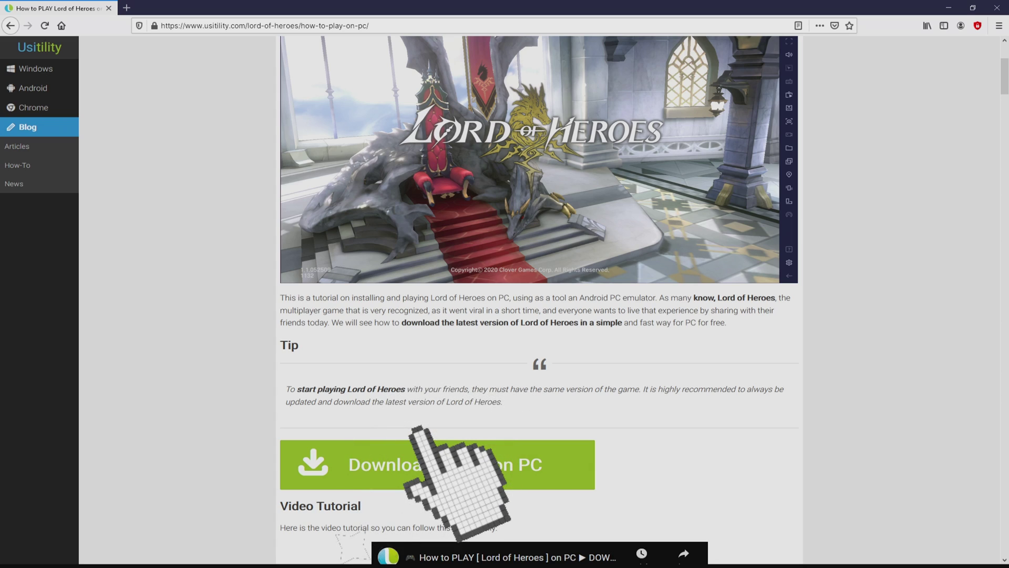
{"action": "left_click", "coordinate": [436, 465]}
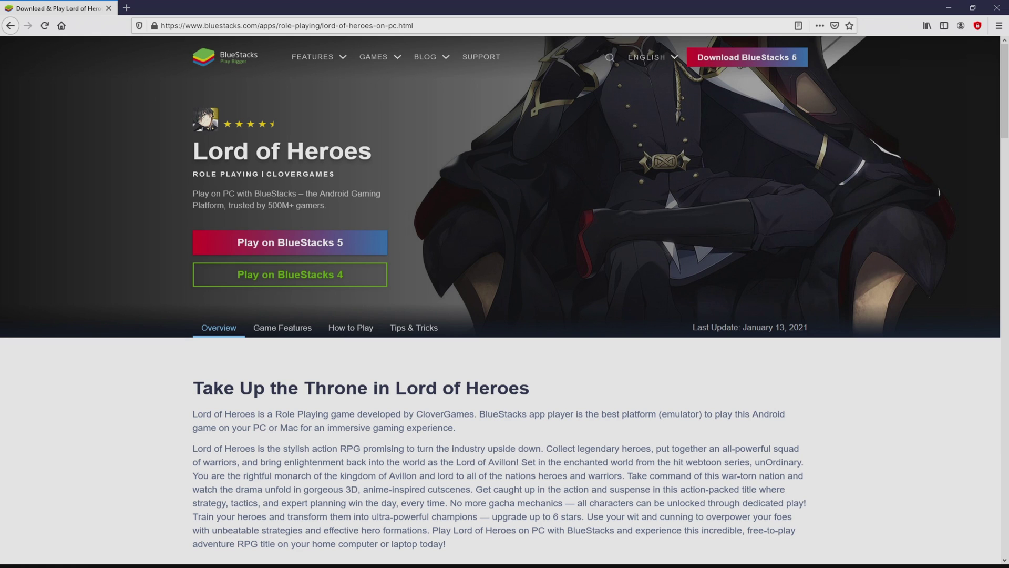
{"action": "scroll", "coordinate": [499, 315], "scroll_direction": "down", "scroll_amount": 20}
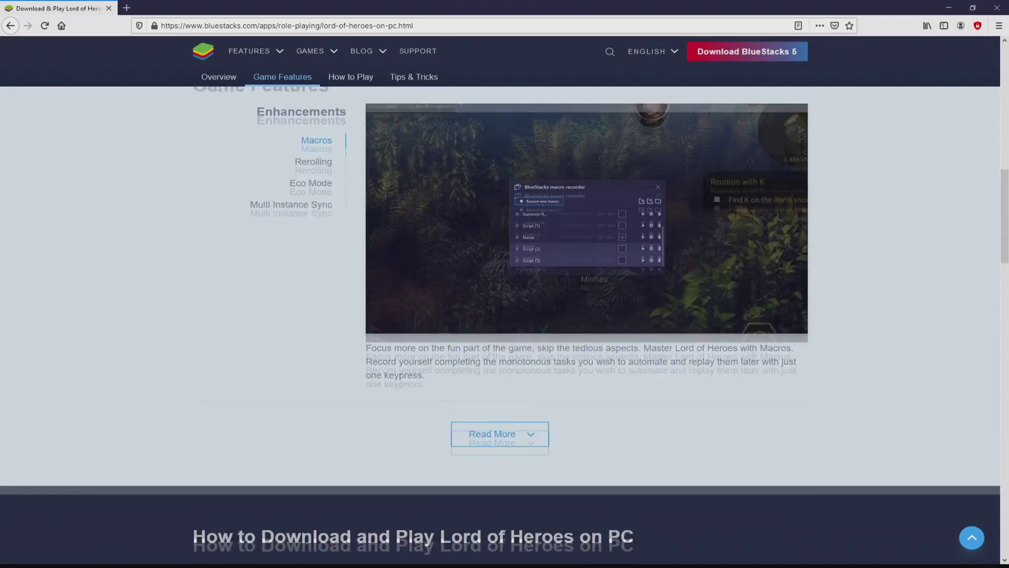
{"action": "scroll", "coordinate": [500, 315], "scroll_direction": "up", "scroll_amount": 6}
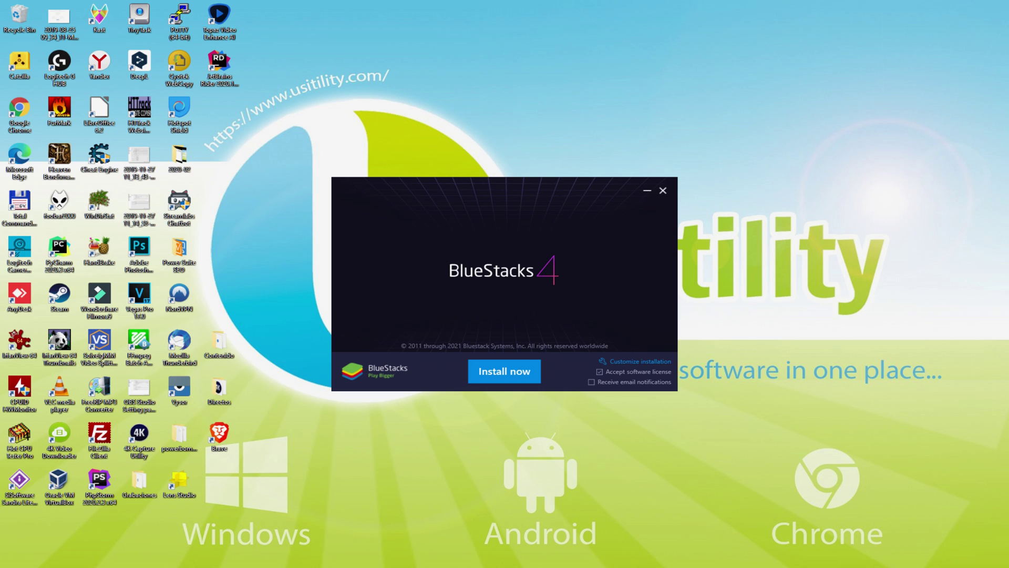
Step: Check the custom installation options in the BlueStacks 4 installer, then install it with the default data path
{"action": "left_click", "coordinate": [623, 361]}
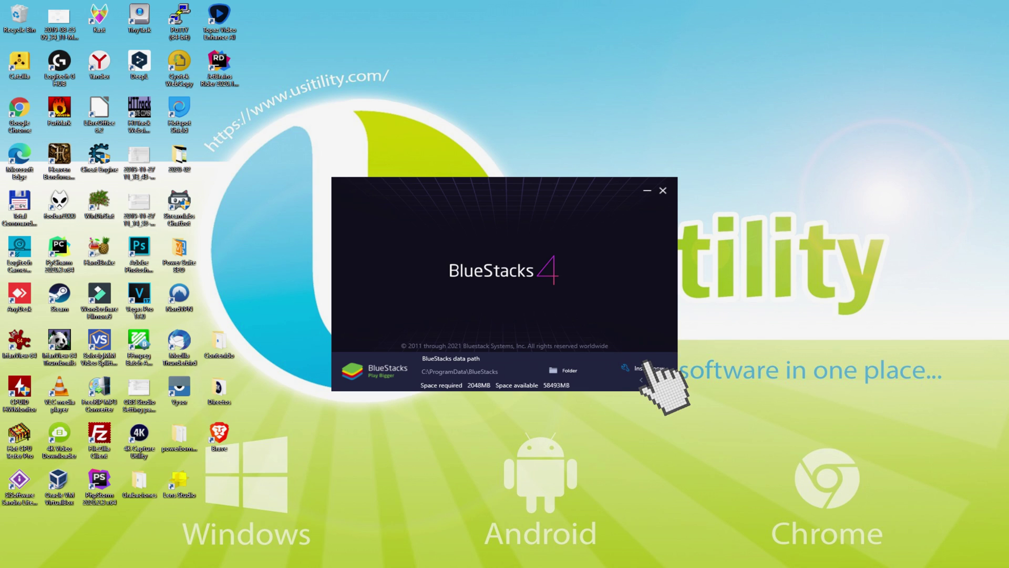
{"action": "left_click", "coordinate": [642, 371]}
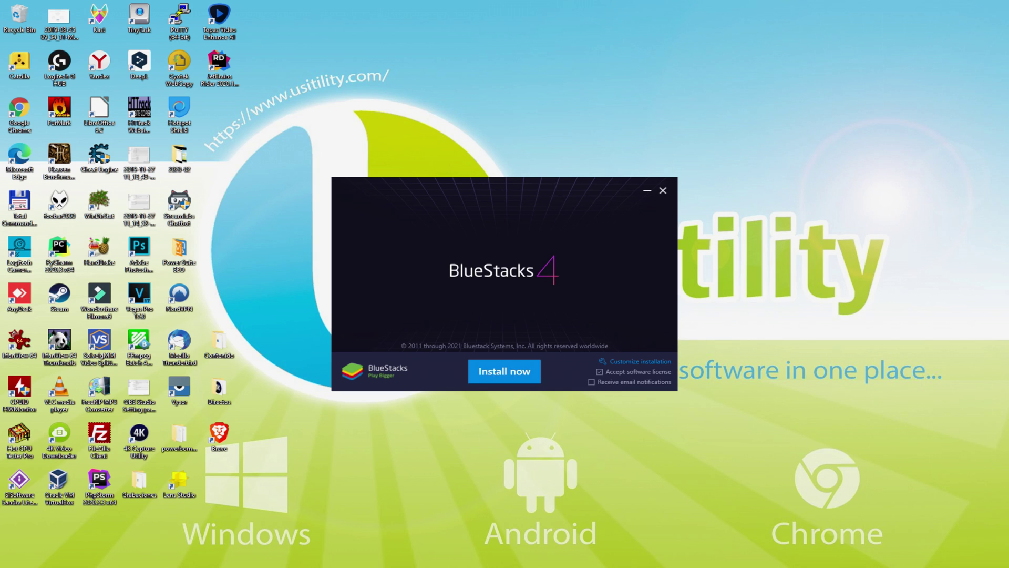
{"action": "left_click", "coordinate": [503, 371]}
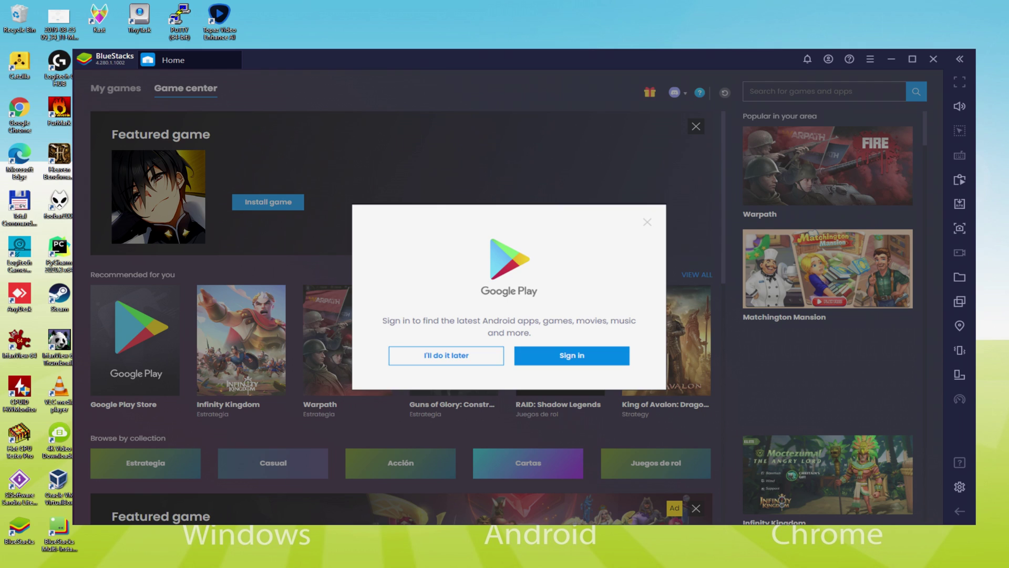
Step: Sign in to Google Play with the Google account, agreeing to the terms and turning off backup to Google Drive
{"action": "left_click", "coordinate": [572, 355]}
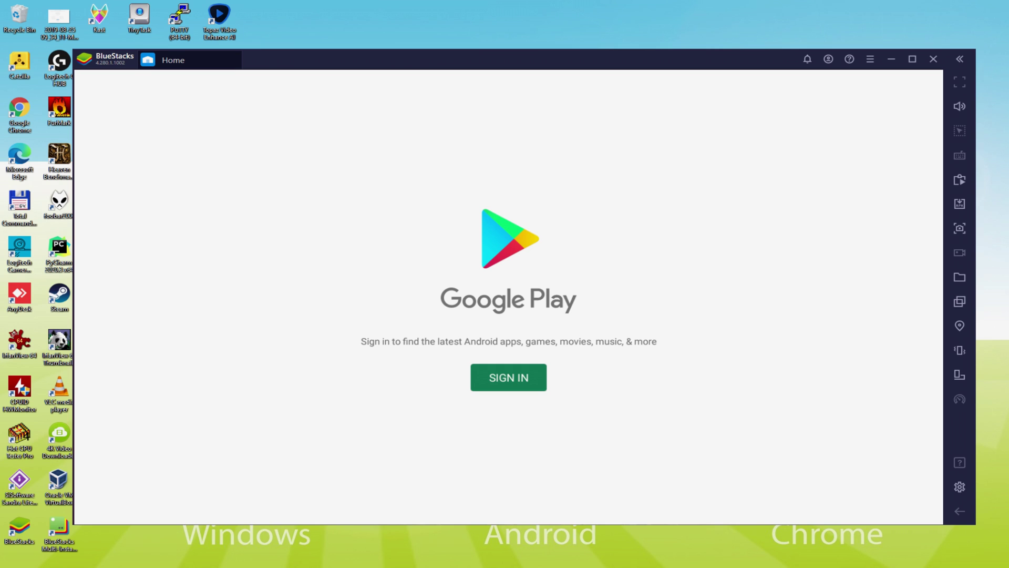
{"action": "left_click", "coordinate": [507, 377]}
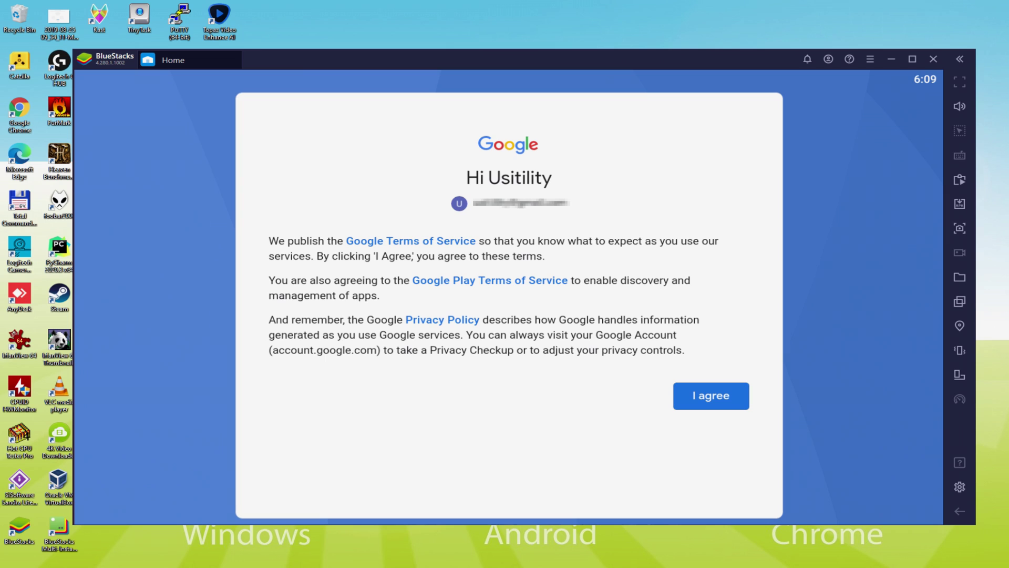
{"action": "left_click", "coordinate": [702, 395]}
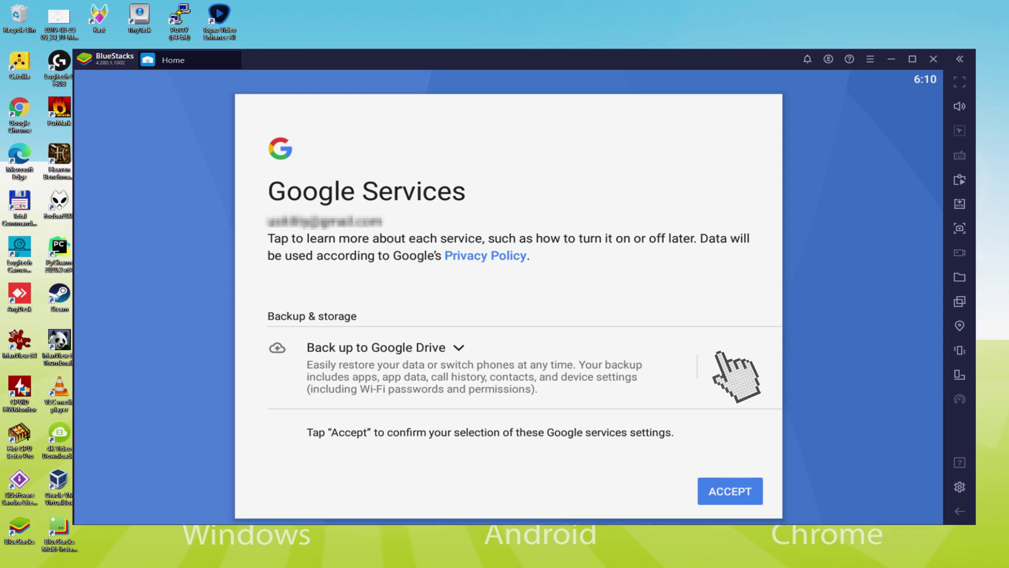
{"action": "left_click", "coordinate": [727, 367]}
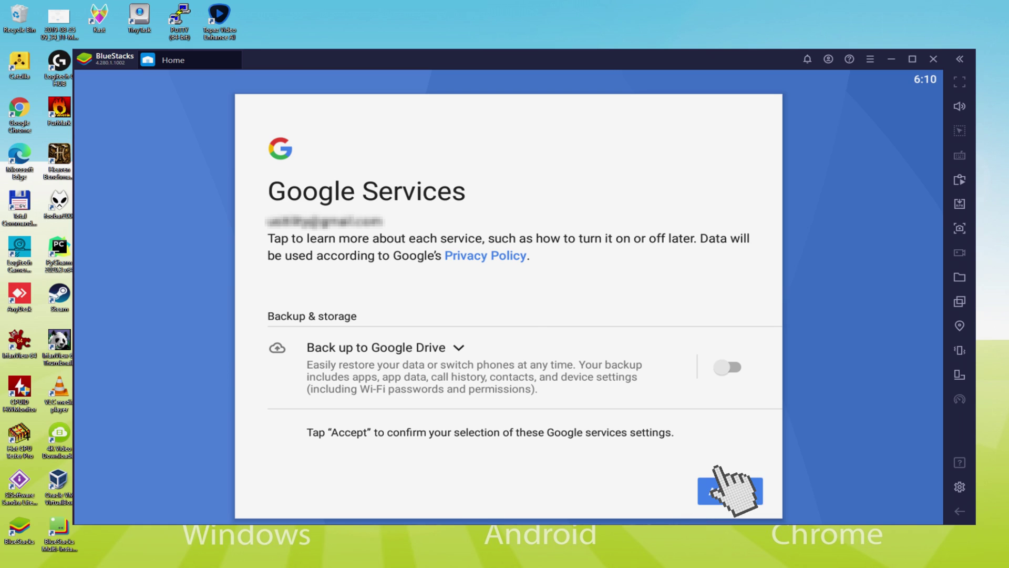
{"action": "left_click", "coordinate": [725, 489]}
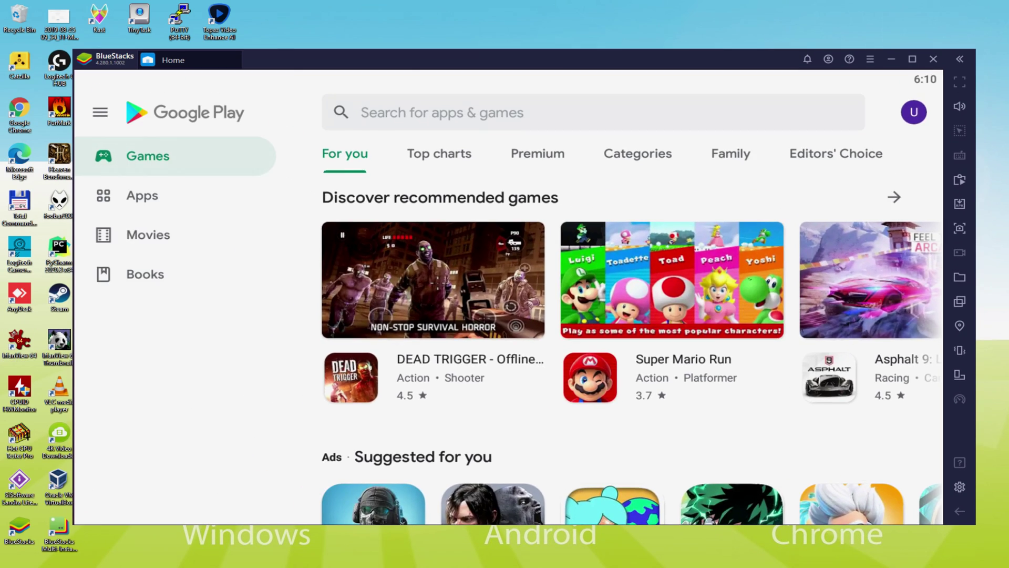
Step: Install Lord of Heroes from the featured game offer and launch it from the installed games
{"action": "key", "text": "Escape"}
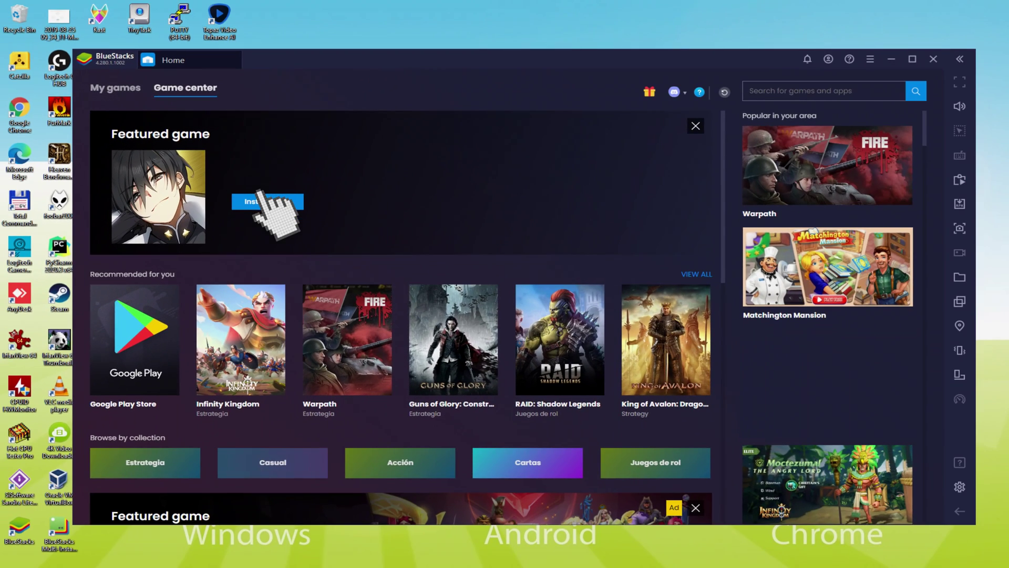
{"action": "left_click", "coordinate": [423, 225]}
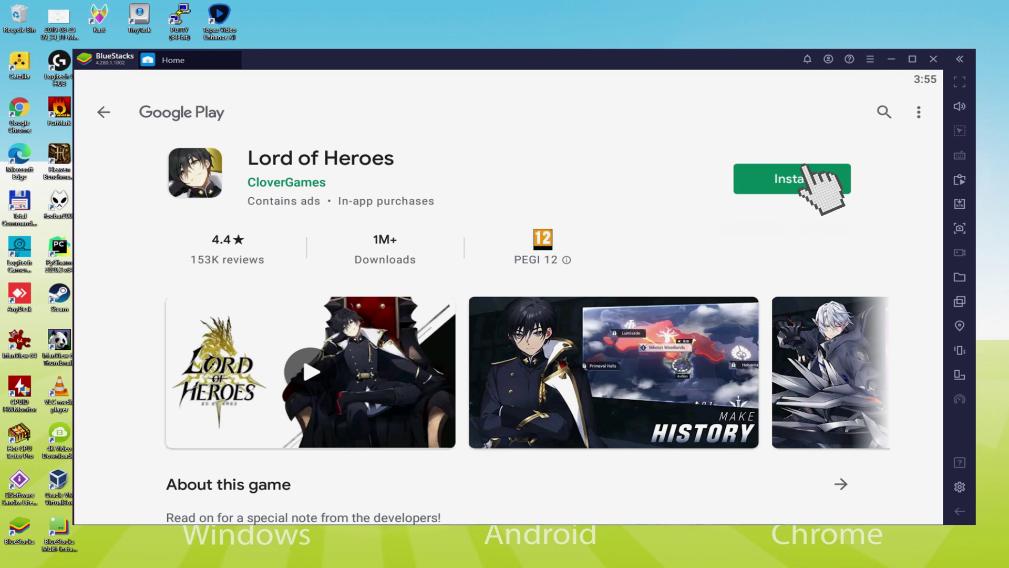
{"action": "left_click", "coordinate": [792, 179]}
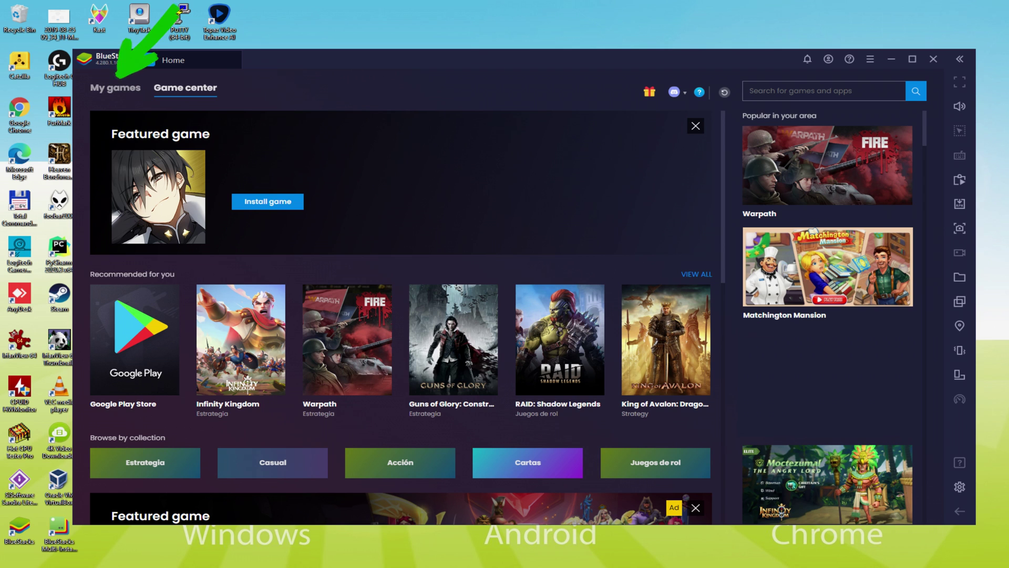
{"action": "left_click", "coordinate": [120, 88]}
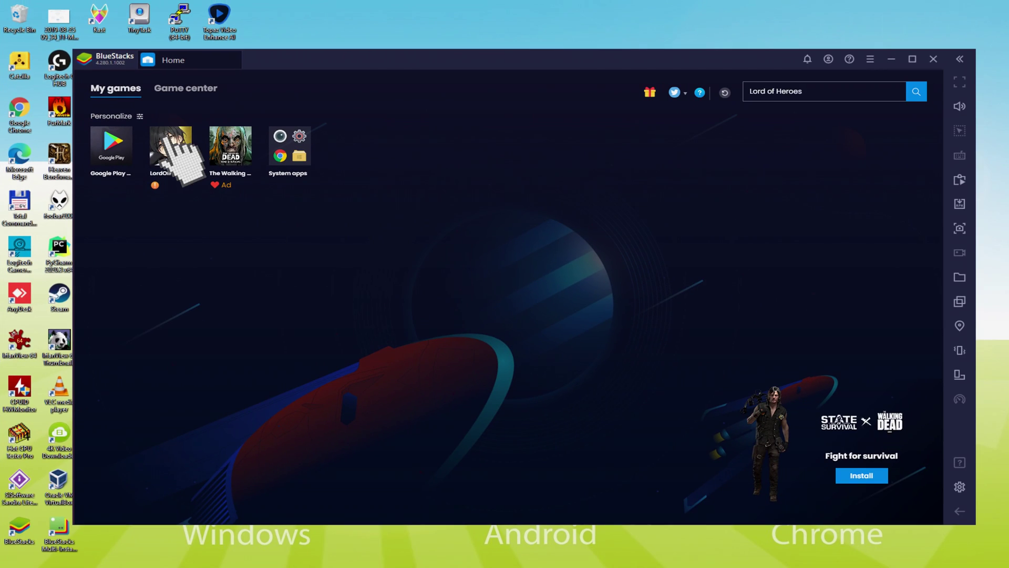
{"action": "left_click", "coordinate": [169, 141]}
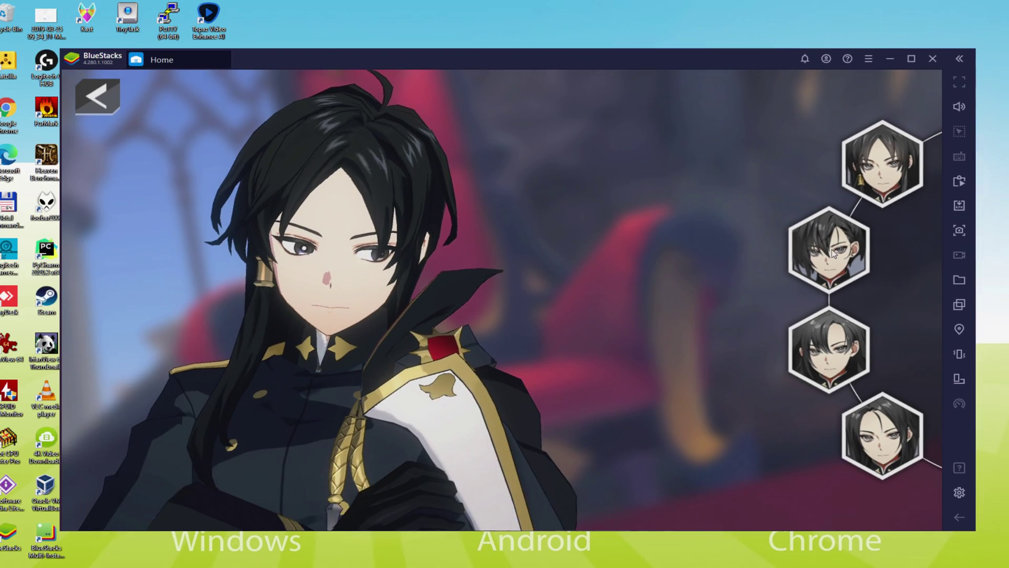
Step: Customize the character with the long hairstyle with an earring, dark blue hair and tan skin, and confirm the look
{"action": "left_click", "coordinate": [599, 525]}
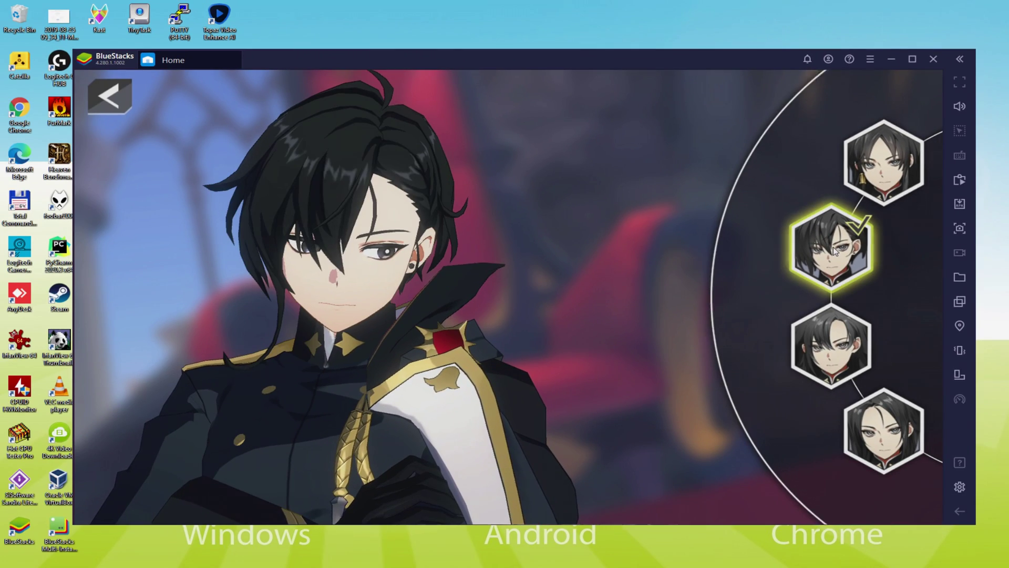
{"action": "left_click", "coordinate": [834, 347]}
{"action": "left_click", "coordinate": [875, 434]}
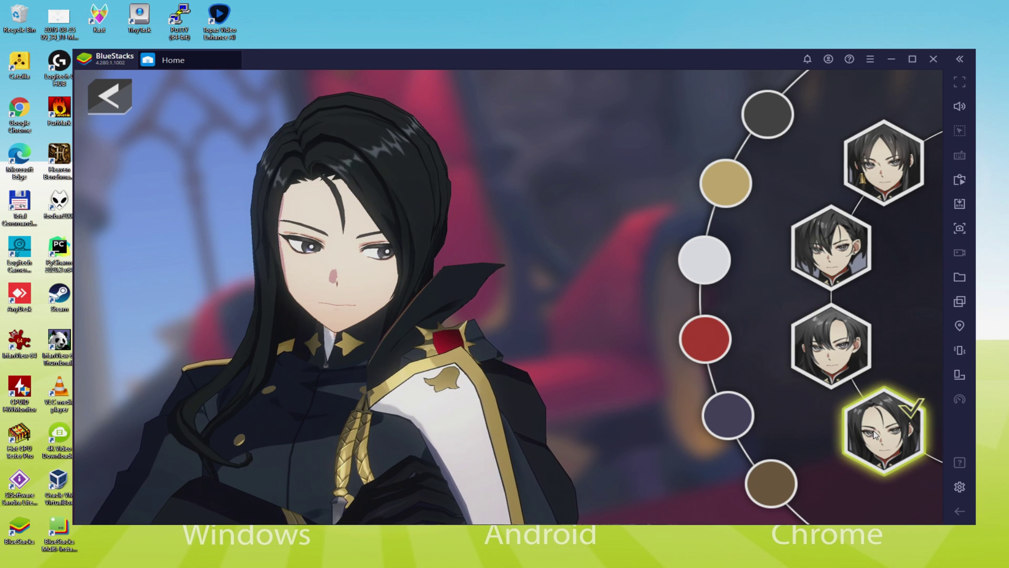
{"action": "left_click", "coordinate": [883, 162]}
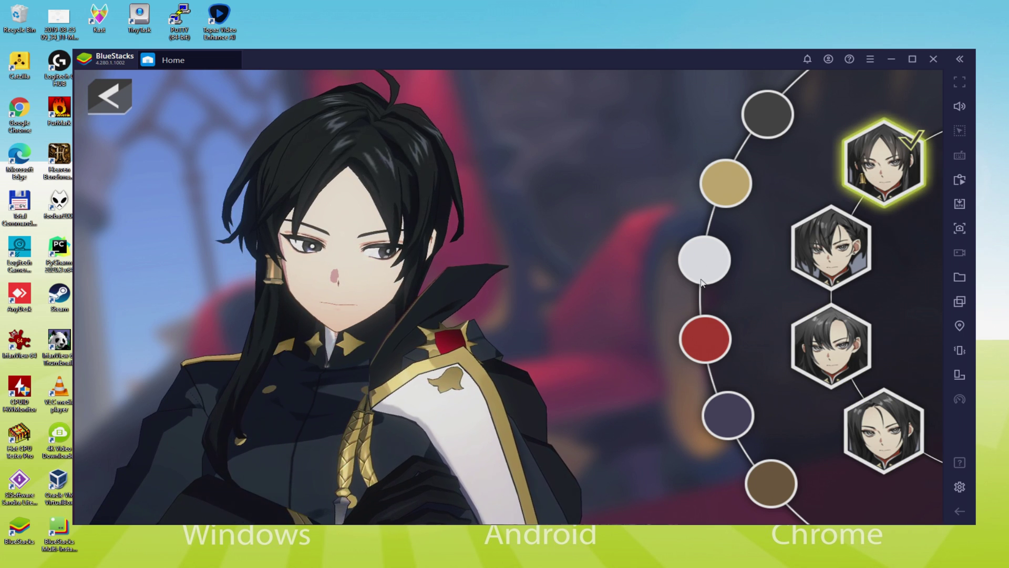
{"action": "left_click", "coordinate": [705, 260]}
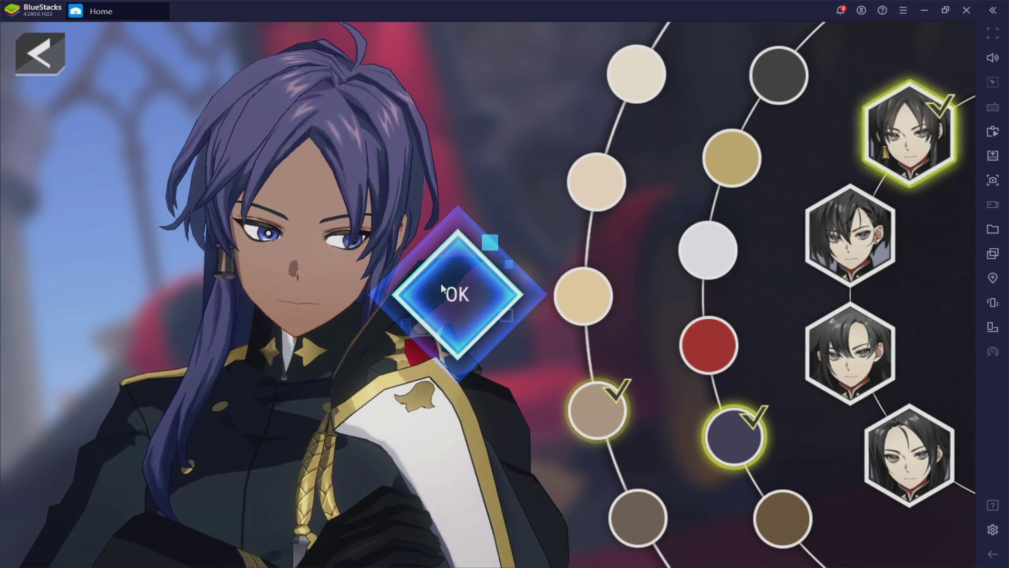
{"action": "left_click", "coordinate": [462, 291]}
{"action": "left_click", "coordinate": [522, 408]}
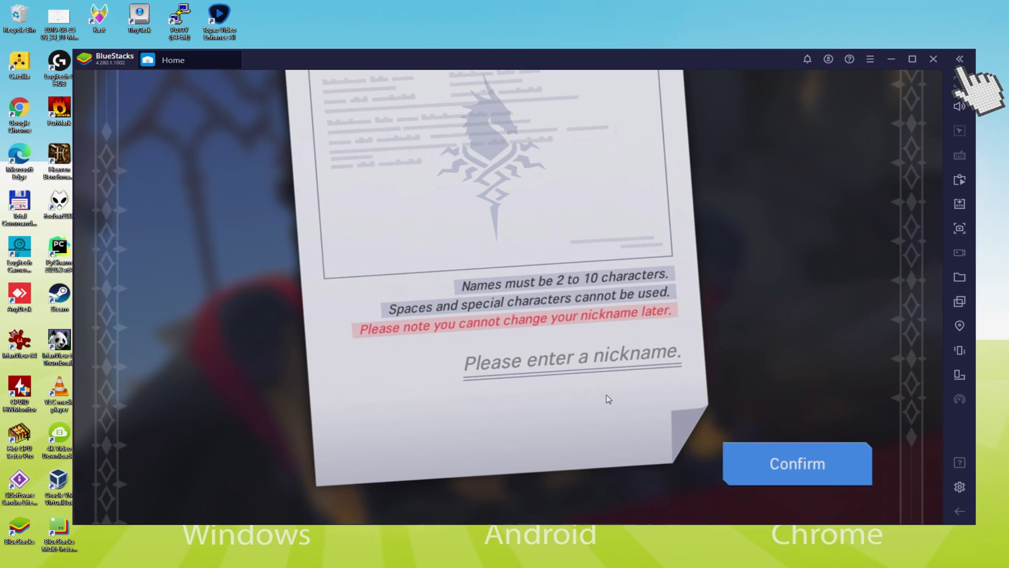
Step: Enter Usitility as the character's nickname and confirm it
{"action": "left_click", "coordinate": [605, 395]}
{"action": "type", "text": "Usitility"}
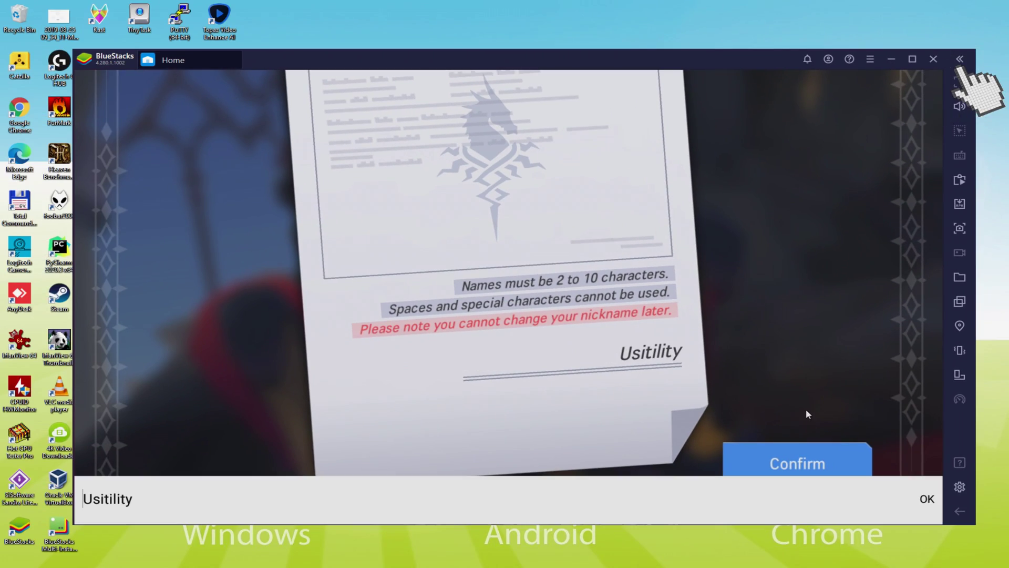
{"action": "left_click", "coordinate": [854, 483]}
{"action": "left_click", "coordinate": [856, 490]}
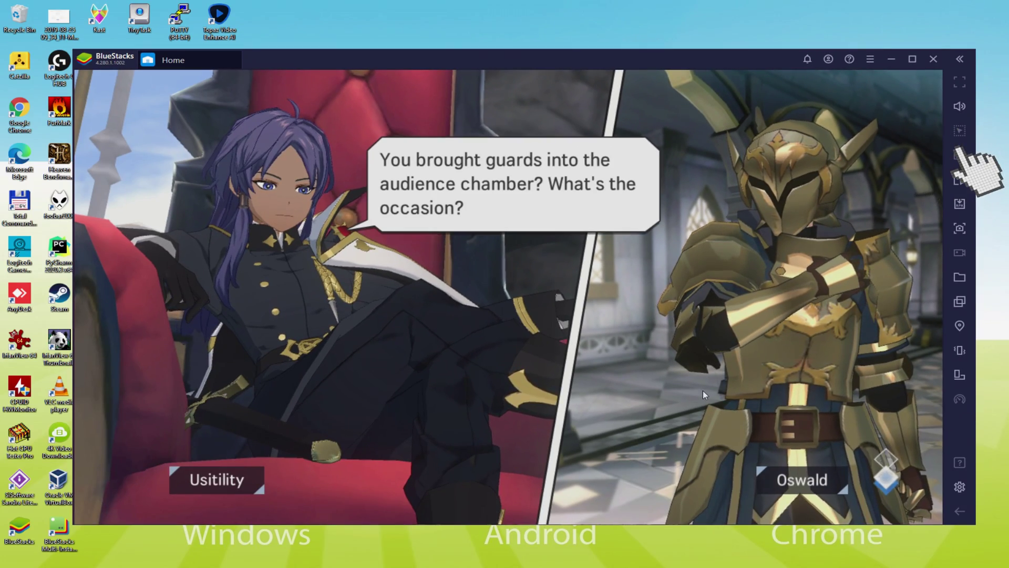
Step: Advance the opening story dialogue and elements tutorial, and attack the enemy soldiers in wave 1
{"action": "key", "text": "ctrl+shift+a"}
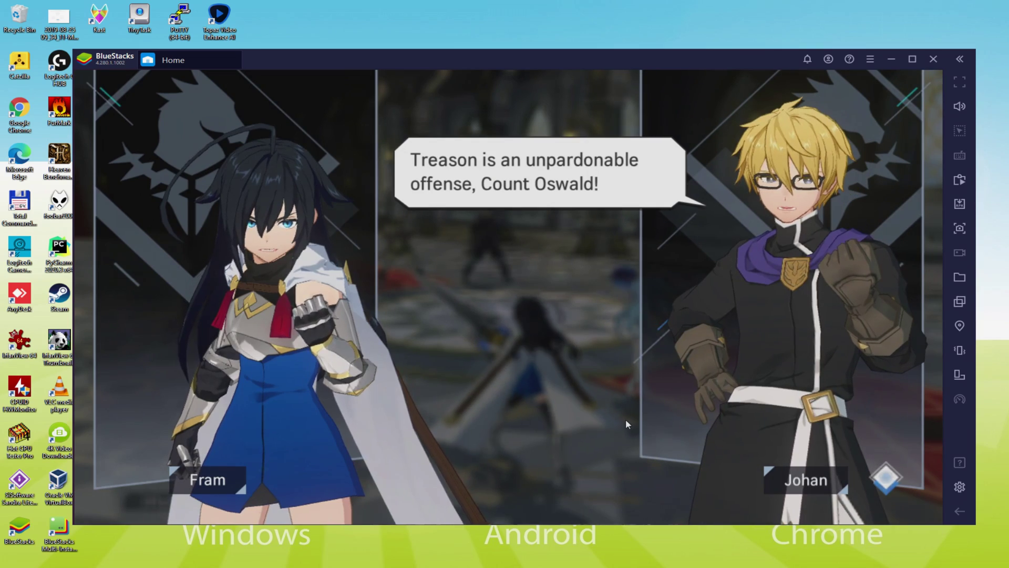
{"action": "left_click", "coordinate": [625, 418]}
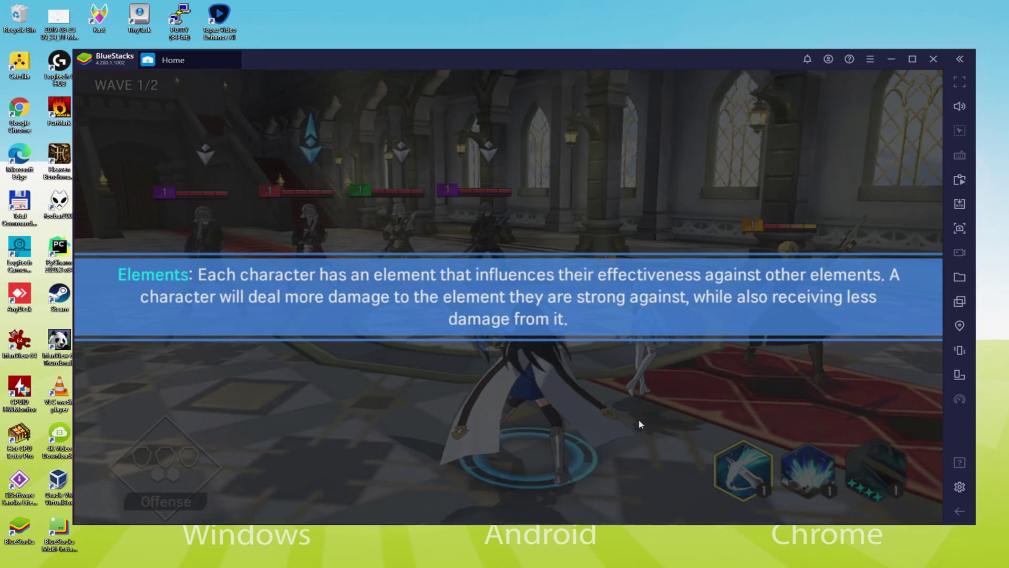
{"action": "left_click", "coordinate": [669, 422]}
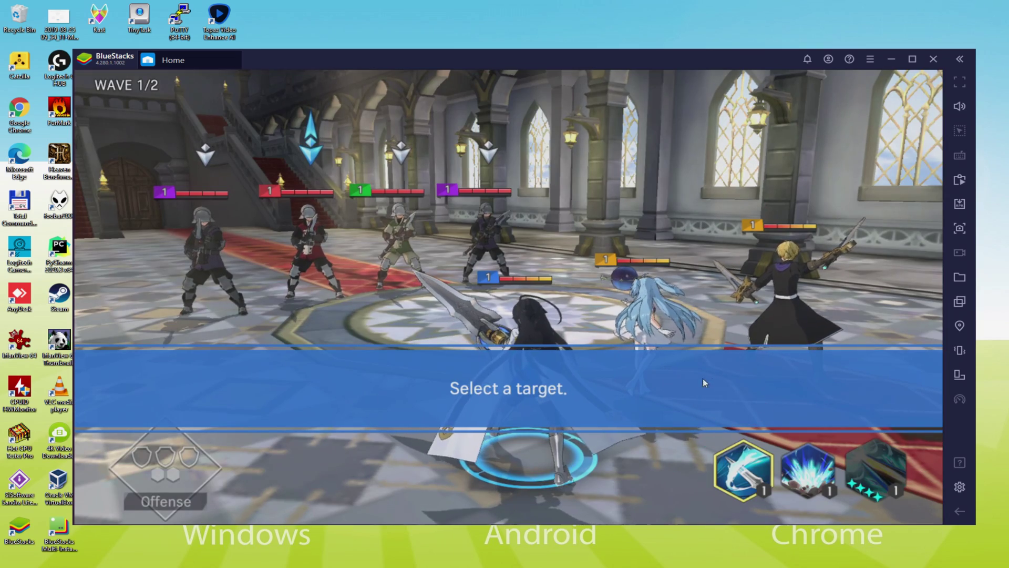
{"action": "left_click", "coordinate": [390, 243]}
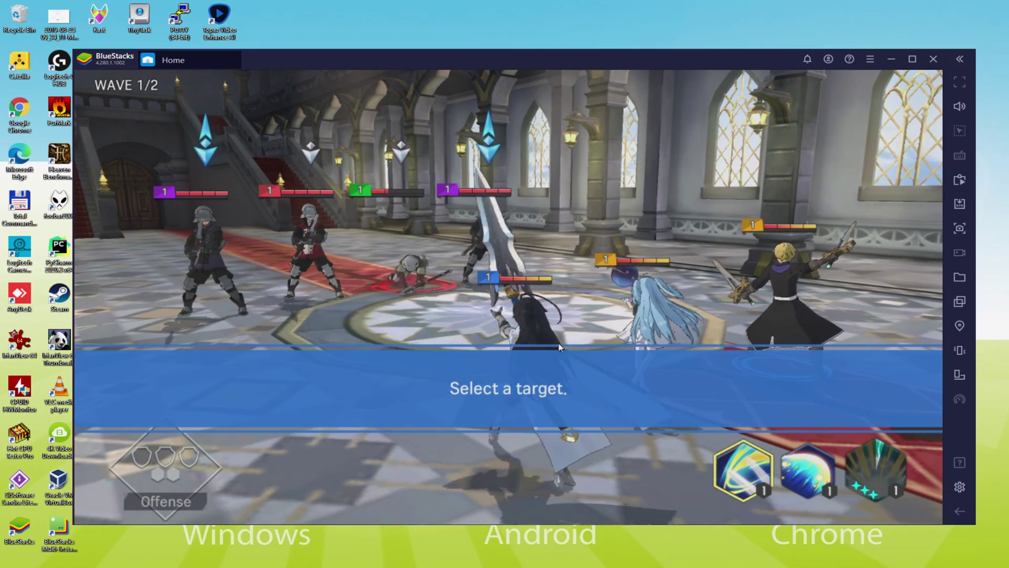
{"action": "left_click", "coordinate": [440, 245]}
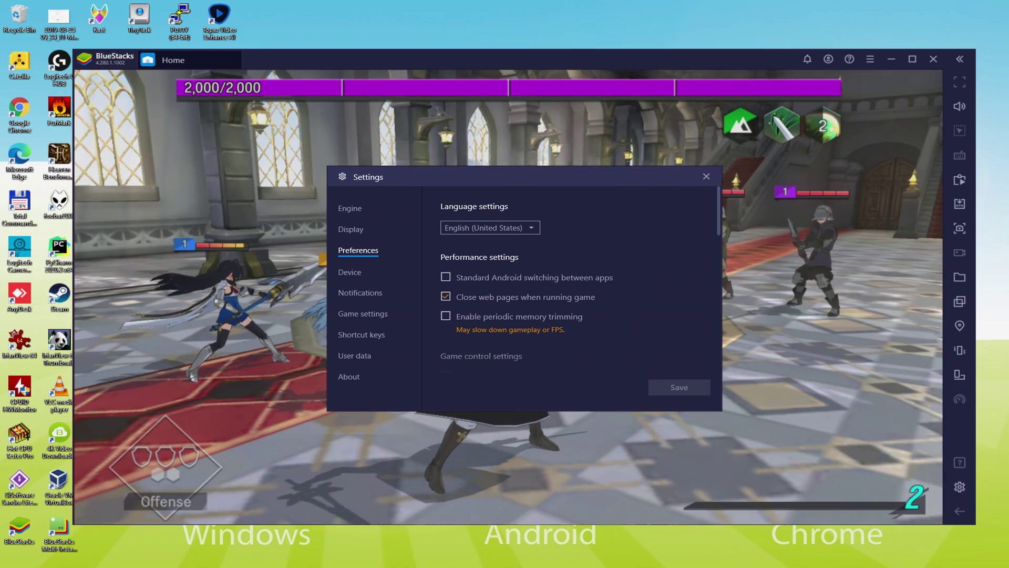
Step: Attack the golden-armored swordsman Oswald, advance his dialogue and use the blond hero's burst skill
{"action": "left_click", "coordinate": [711, 412]}
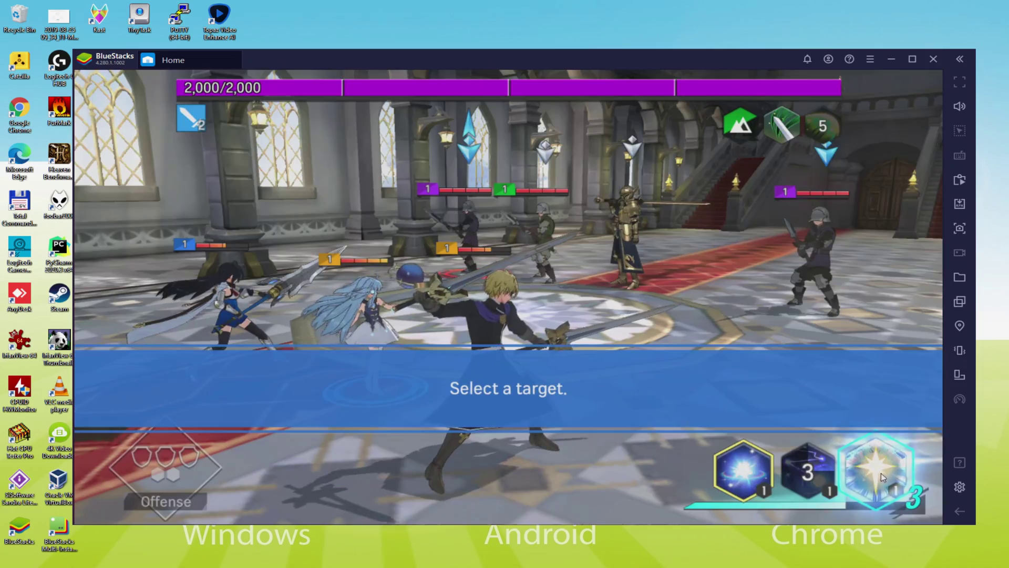
{"action": "left_click", "coordinate": [631, 243]}
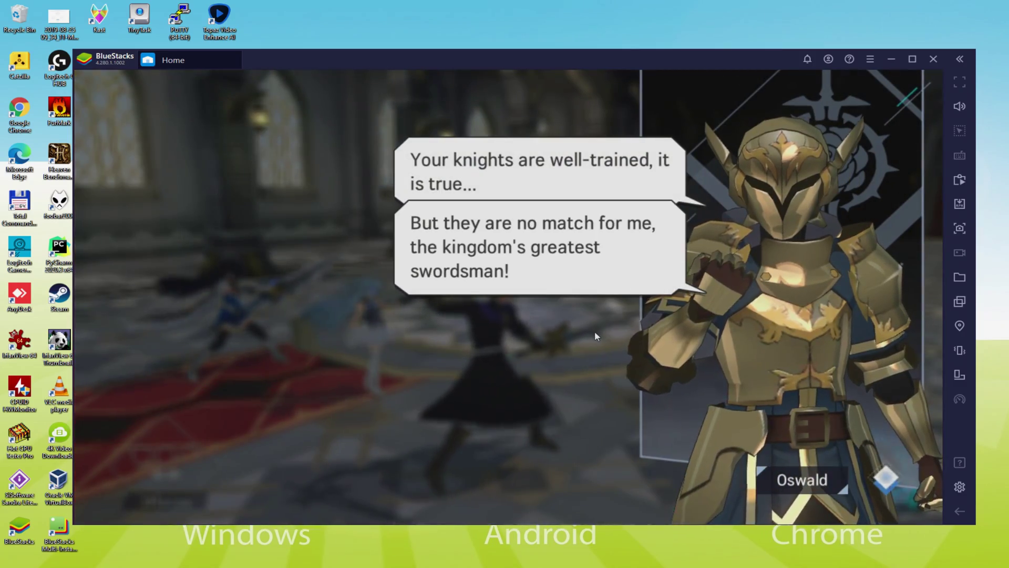
{"action": "left_click", "coordinate": [596, 332]}
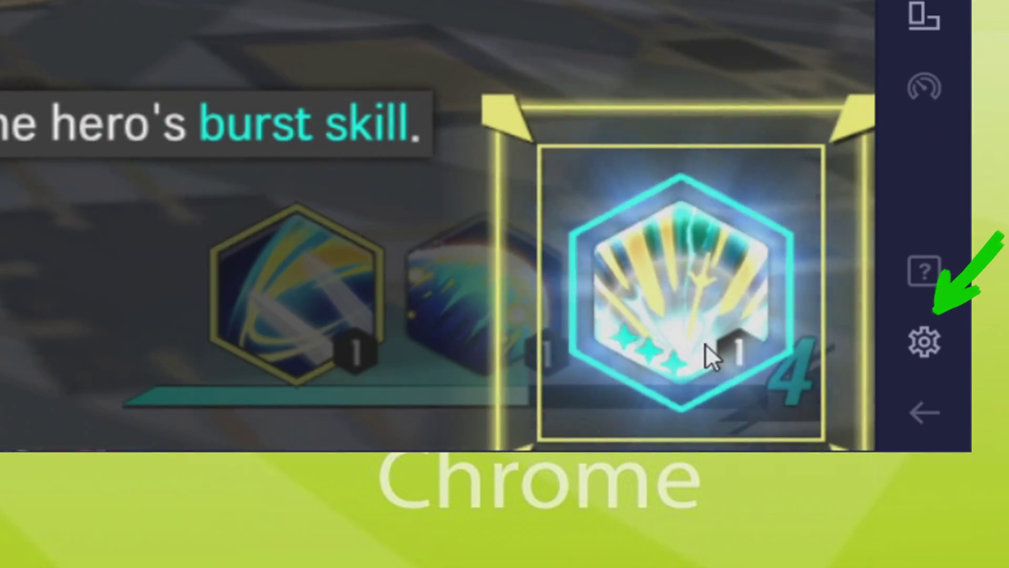
{"action": "left_click", "coordinate": [707, 347]}
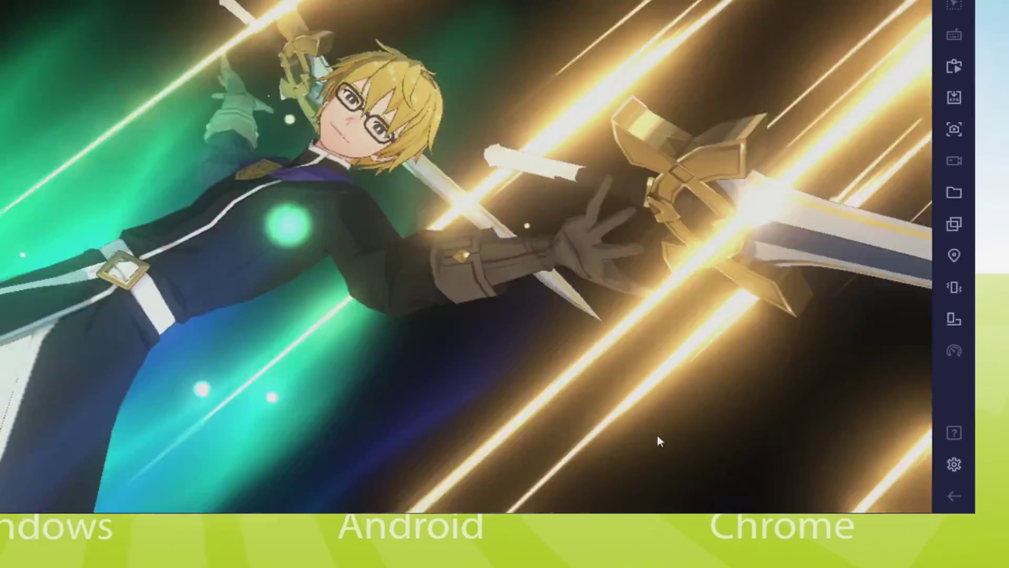
Step: Open the emulator settings and examine the device profile options
{"action": "left_click", "coordinate": [923, 342]}
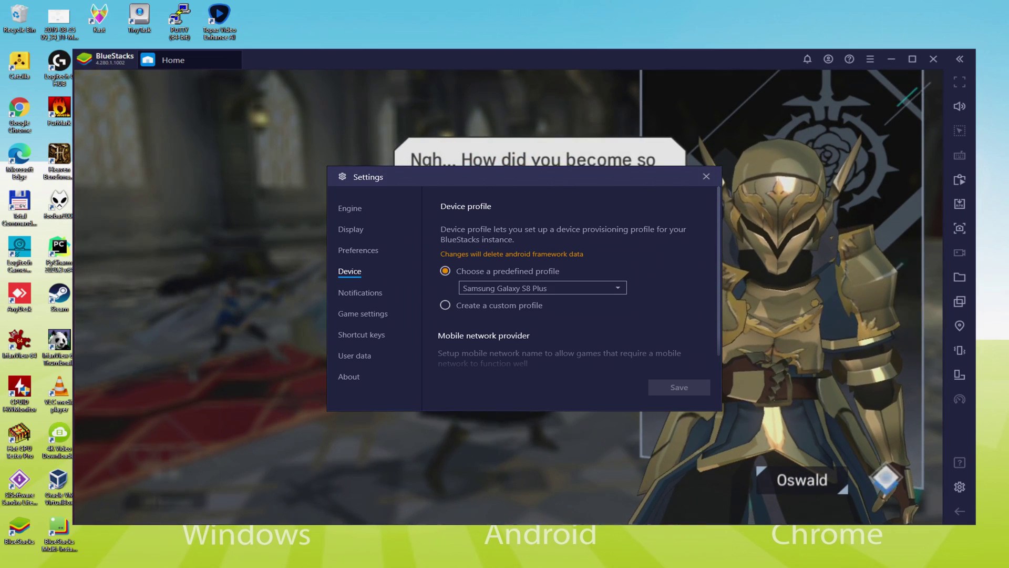
{"action": "left_click", "coordinate": [665, 410]}
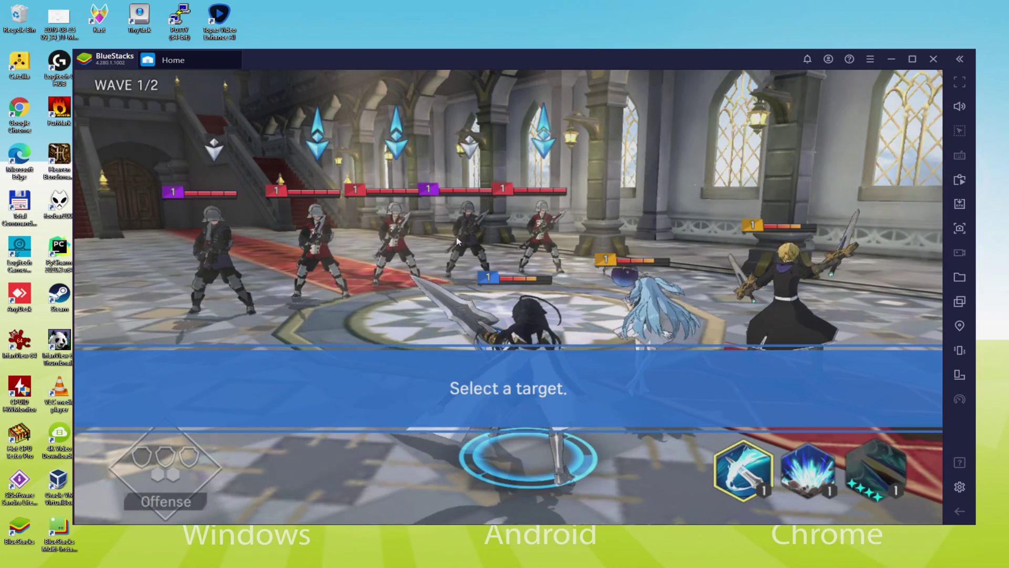
Step: Attack a soldier in wave 1, dismiss the assists tip and use the blue-haired hero's burst skill on the highlighted soldier
{"action": "left_click", "coordinate": [405, 235]}
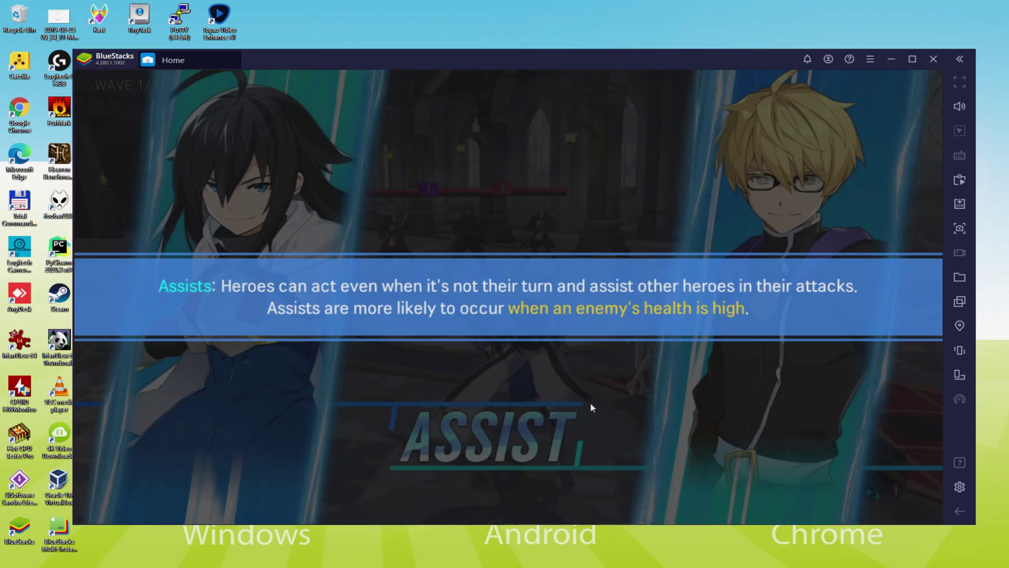
{"action": "left_click", "coordinate": [590, 449]}
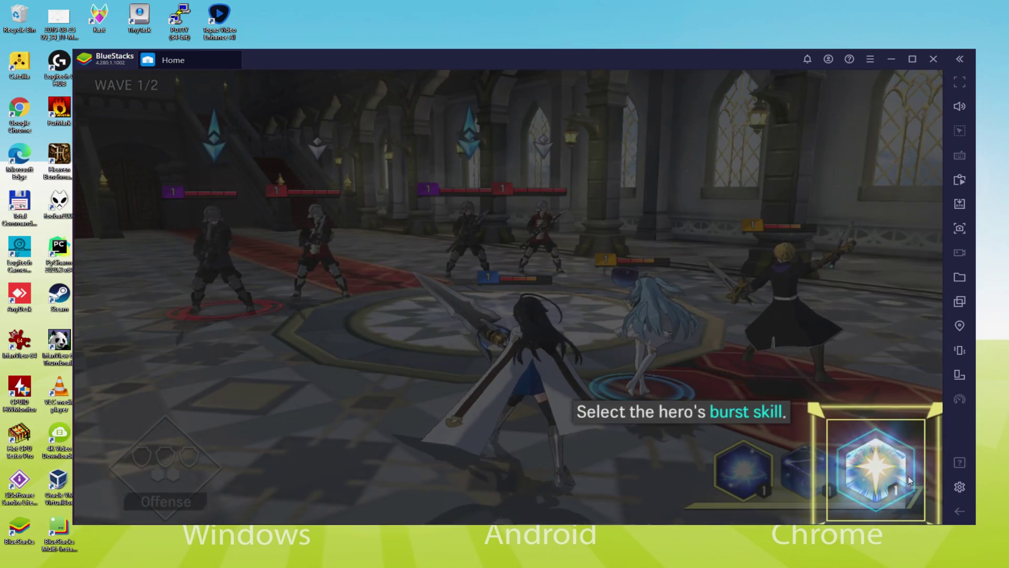
{"action": "left_click", "coordinate": [909, 479]}
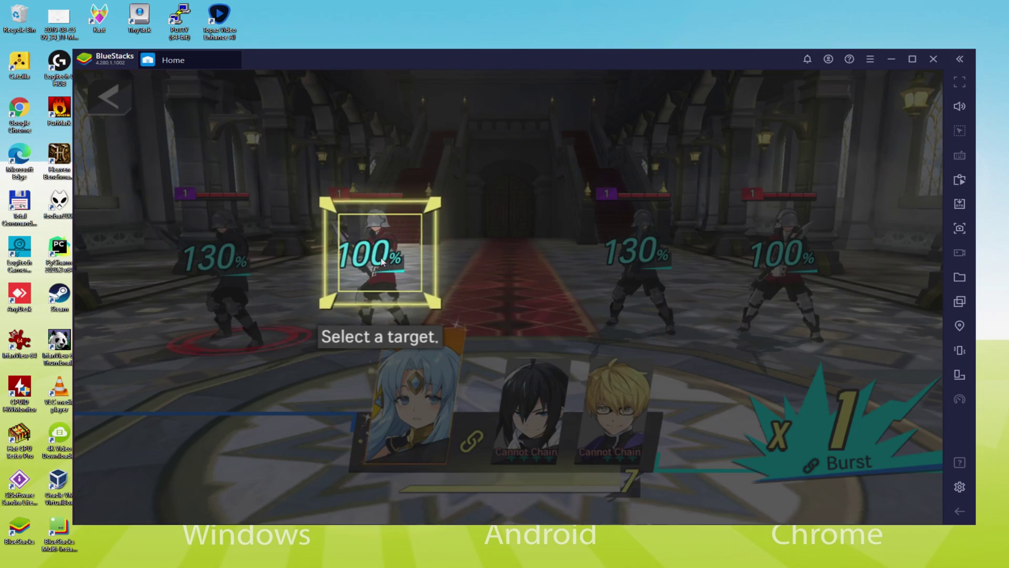
{"action": "left_click", "coordinate": [382, 261]}
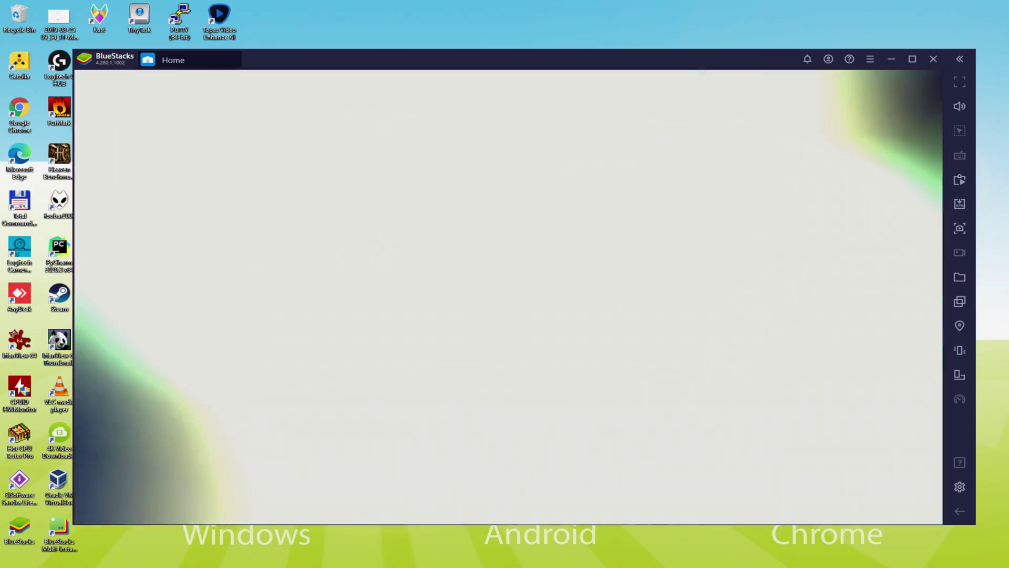